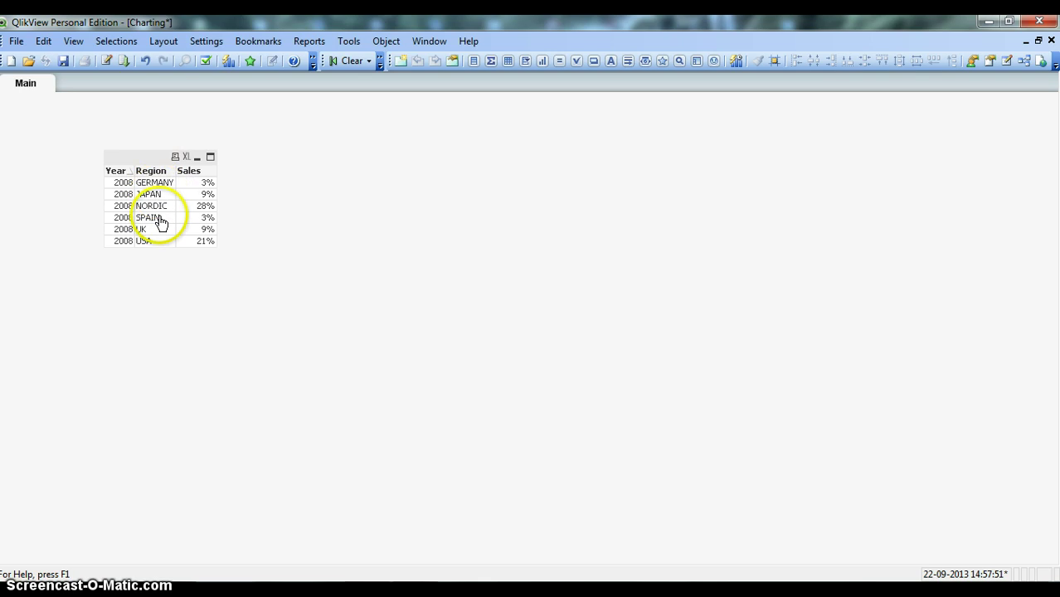
# - Create a new chart from the sheet's New Sheet Object menu and pick the Pie chart type
pyautogui.rightClick(324, 225)
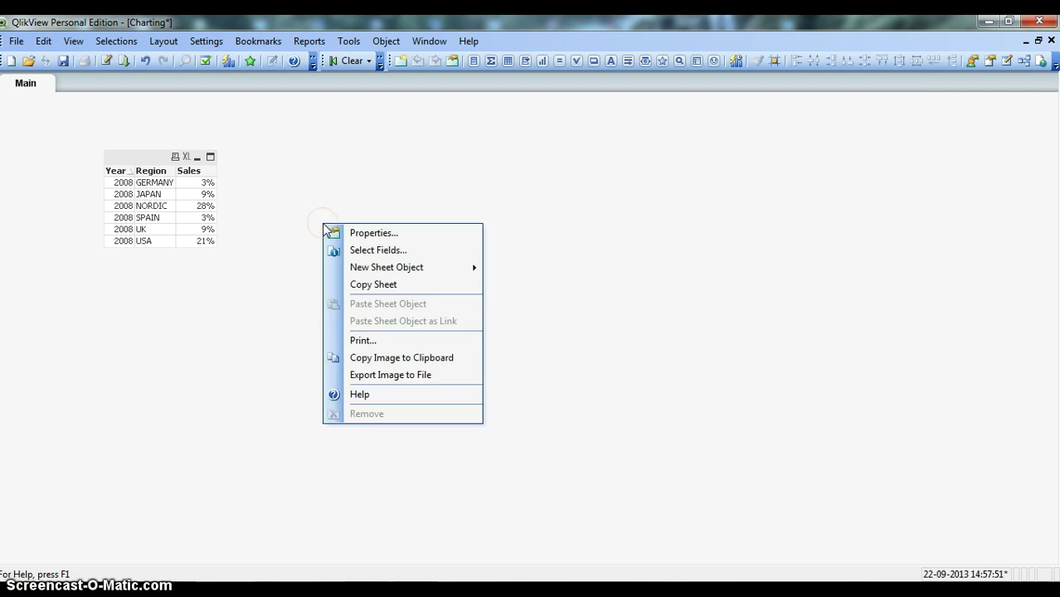
pyautogui.moveTo(430, 267)
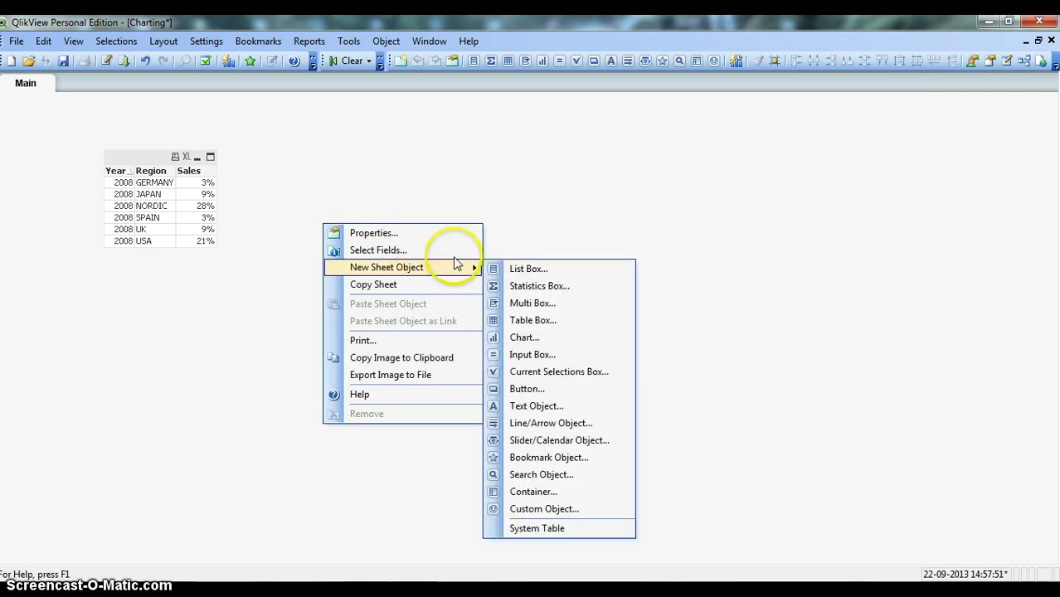
pyautogui.click(531, 338)
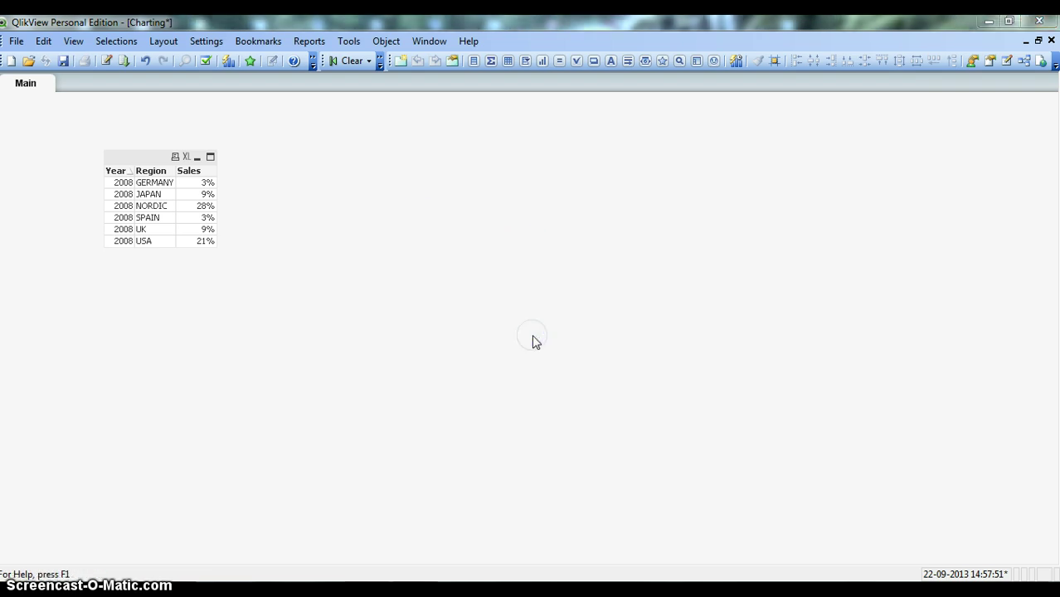
pyautogui.click(413, 347)
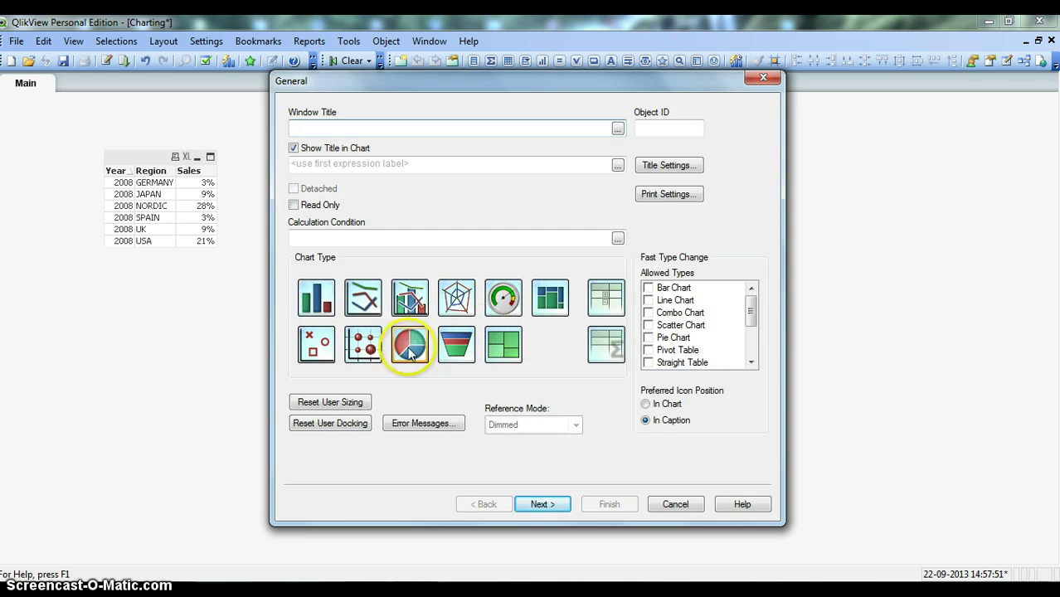
pyautogui.click(539, 502)
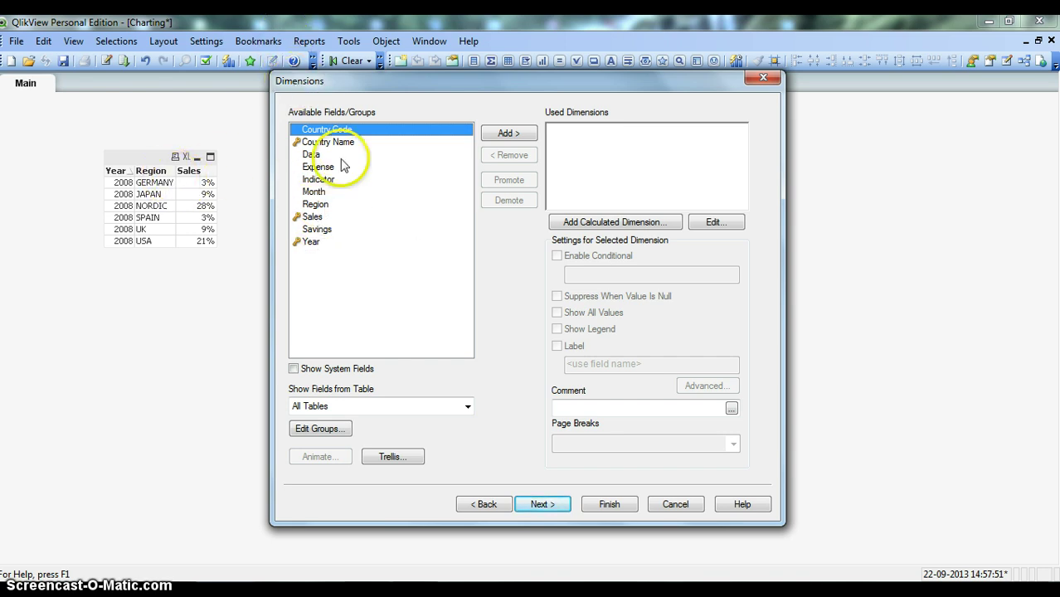
# - Add Region as the used dimension with Suppress When Value Is Null ticked
pyautogui.click(319, 205)
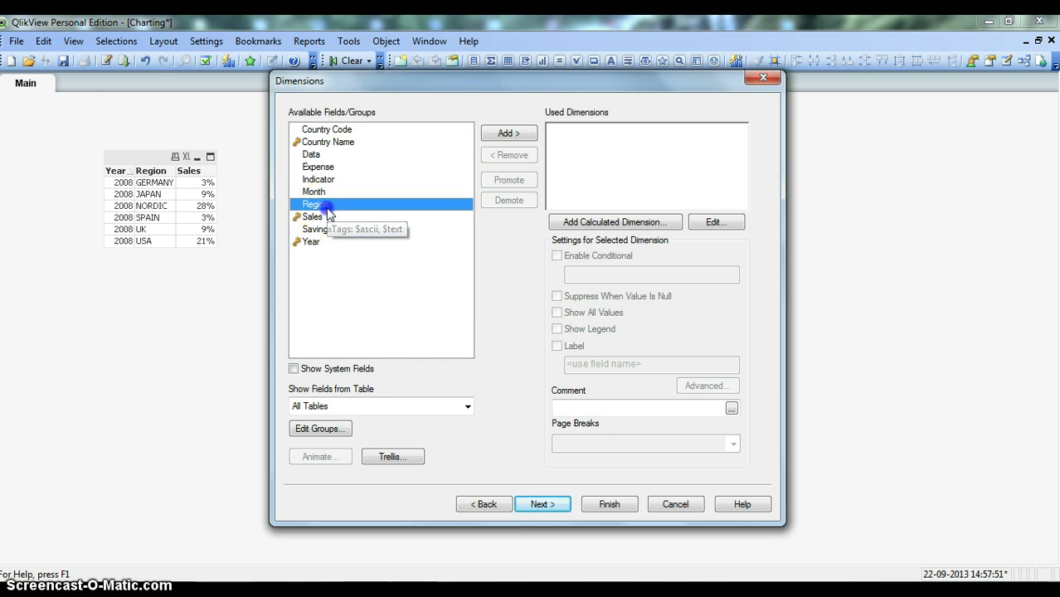
pyautogui.click(508, 135)
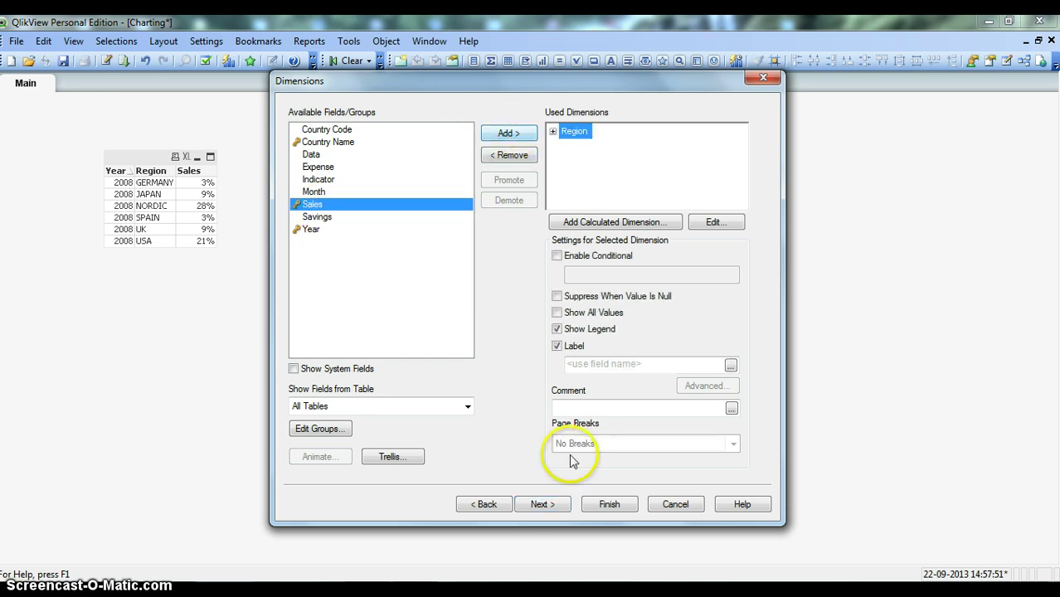
pyautogui.click(580, 300)
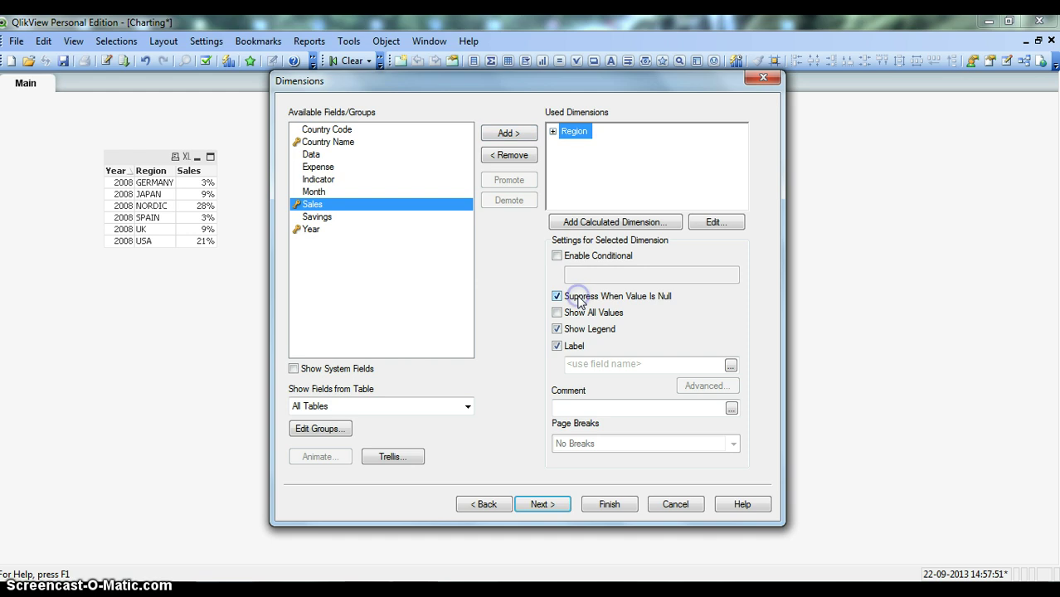
pyautogui.click(541, 506)
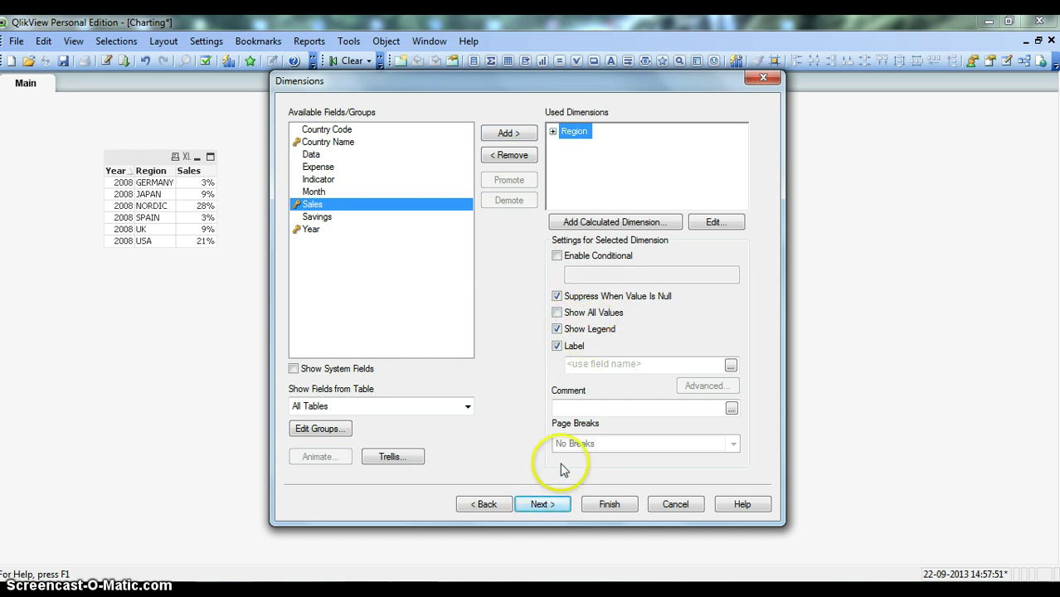
pyautogui.click(543, 505)
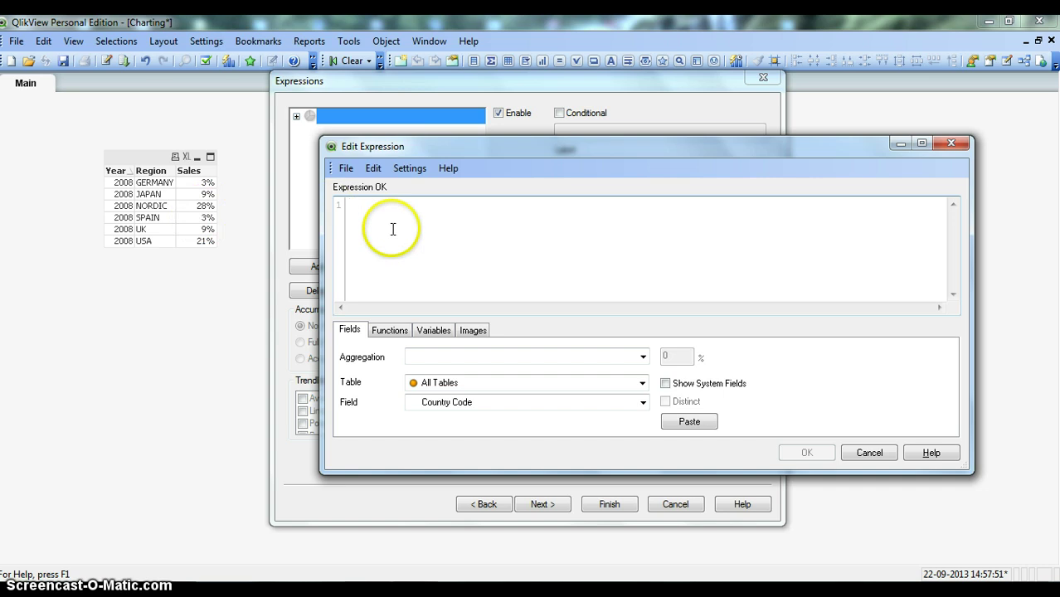
# - Enter the Sum(Sales) expression and label it 'Regional Sales'
pyautogui.write('Sum')
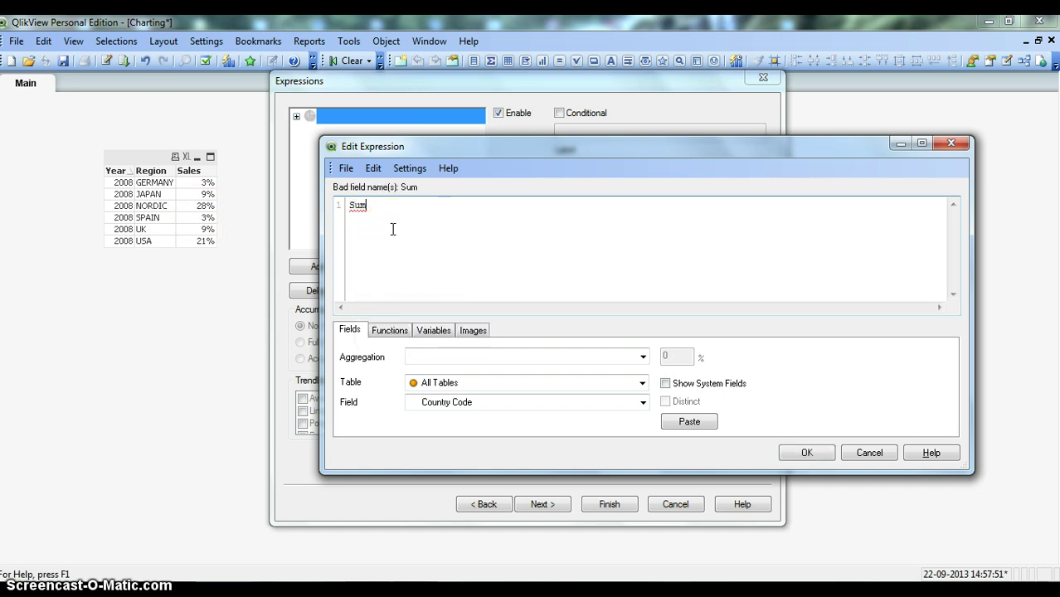
pyautogui.write('()')
pyautogui.press('Left')
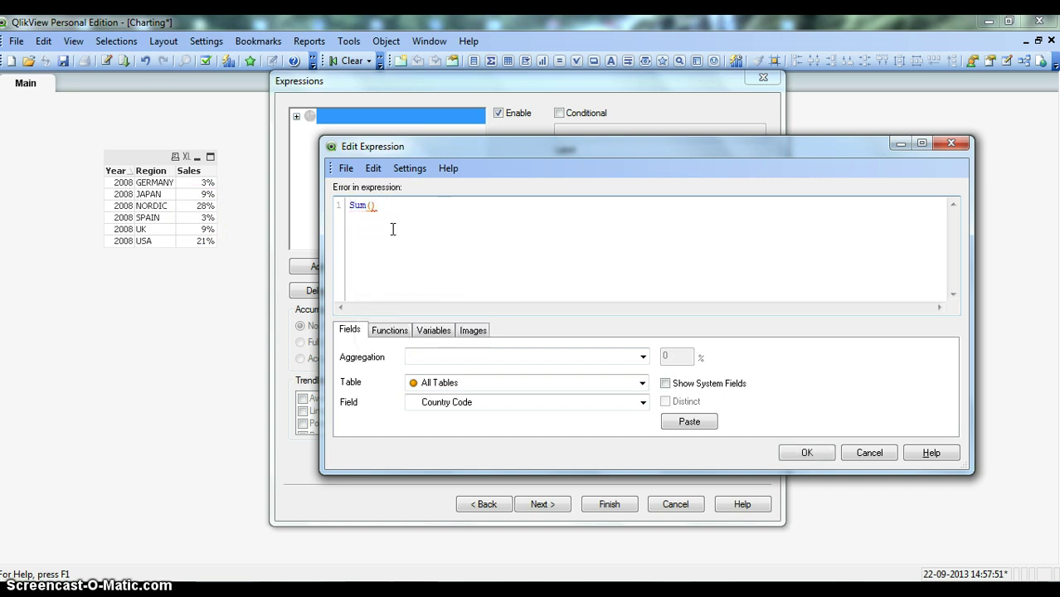
pyautogui.write('Sal')
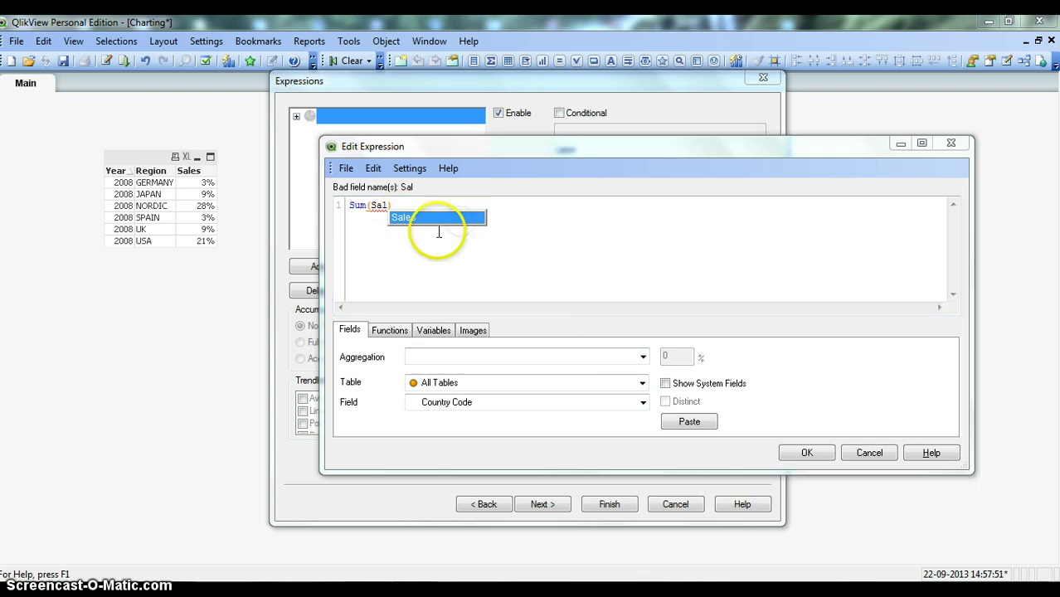
pyautogui.press('Return')
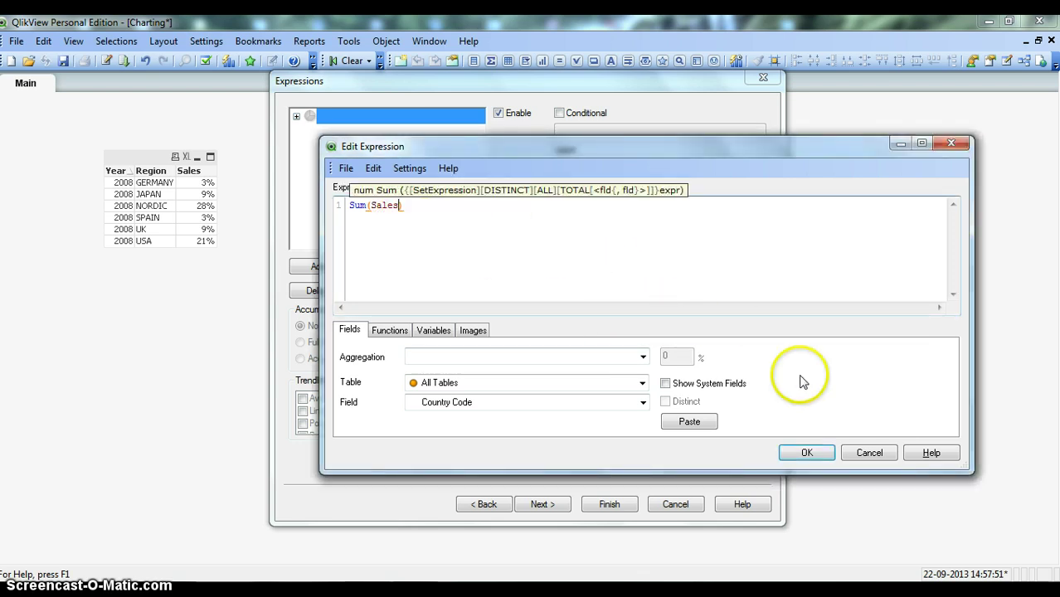
pyautogui.click(801, 454)
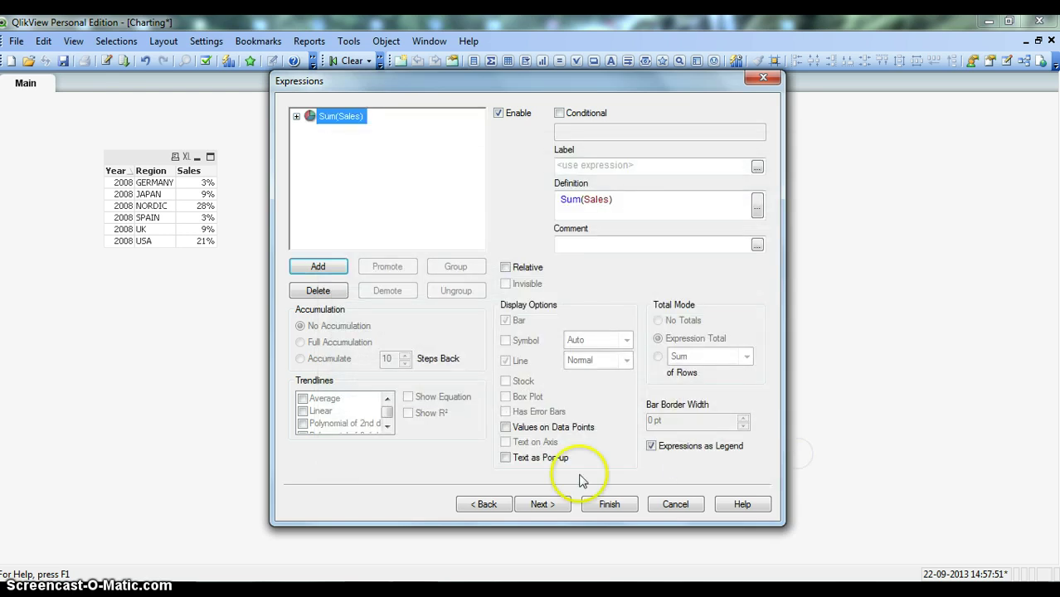
pyautogui.click(581, 164)
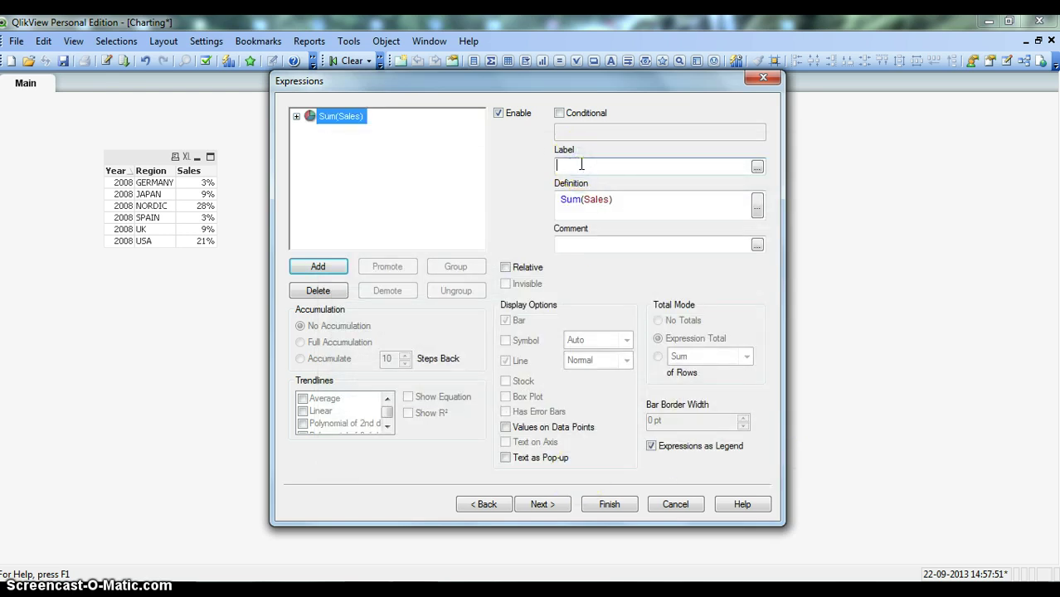
pyautogui.write('R')
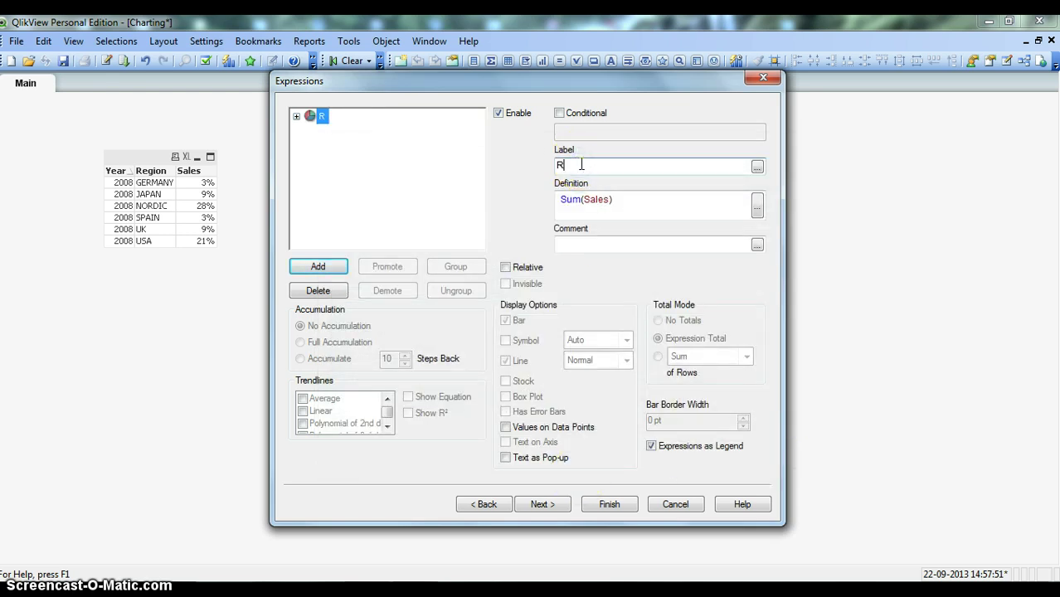
pyautogui.write('egional Sales')
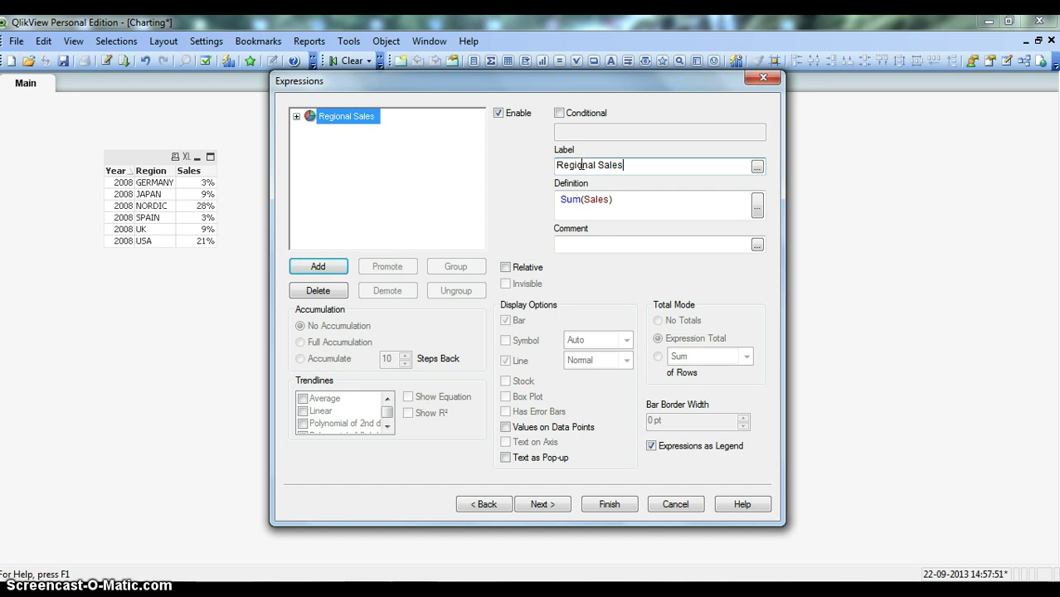
# - Finish the wizard, drag the Regional Sales pie chart beside the sales table, and check the USA slice
pyautogui.click(609, 504)
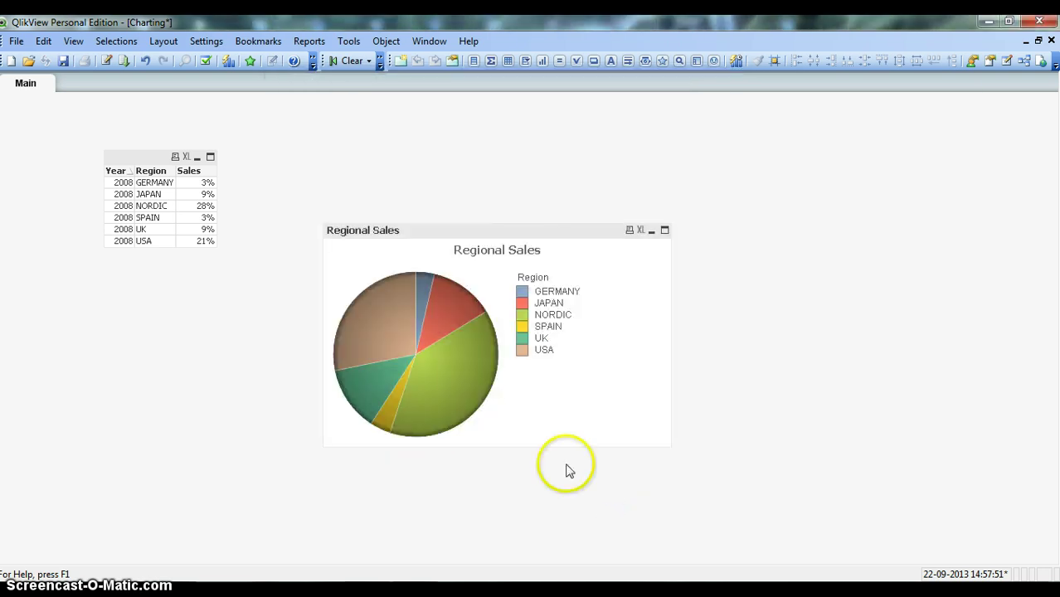
pyautogui.moveTo(427, 230); pyautogui.dragTo(378, 147)
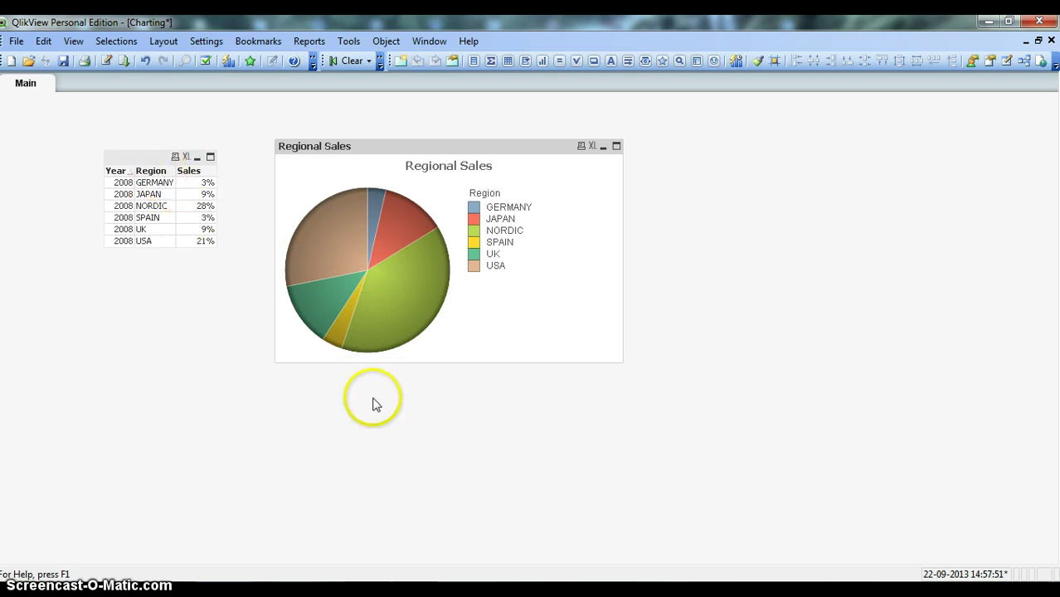
pyautogui.moveTo(322, 242)
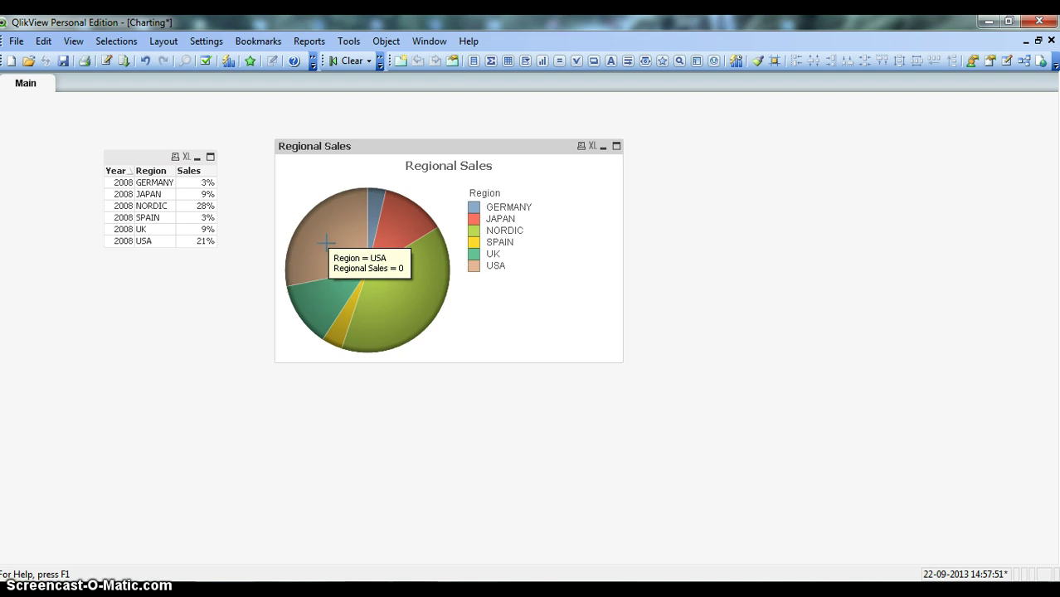
pyautogui.click(333, 242)
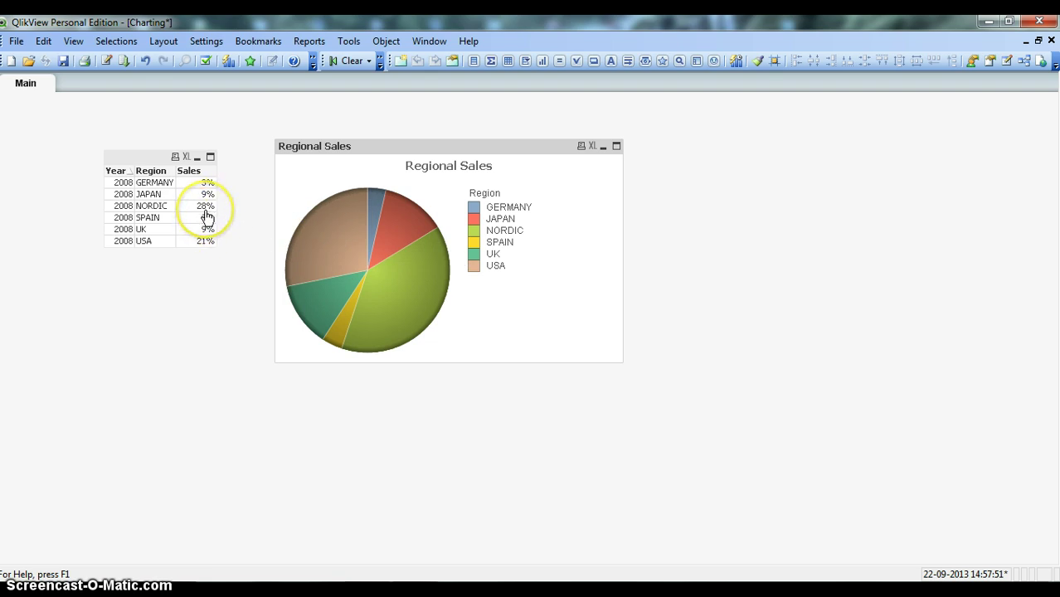
pyautogui.moveTo(321, 237)
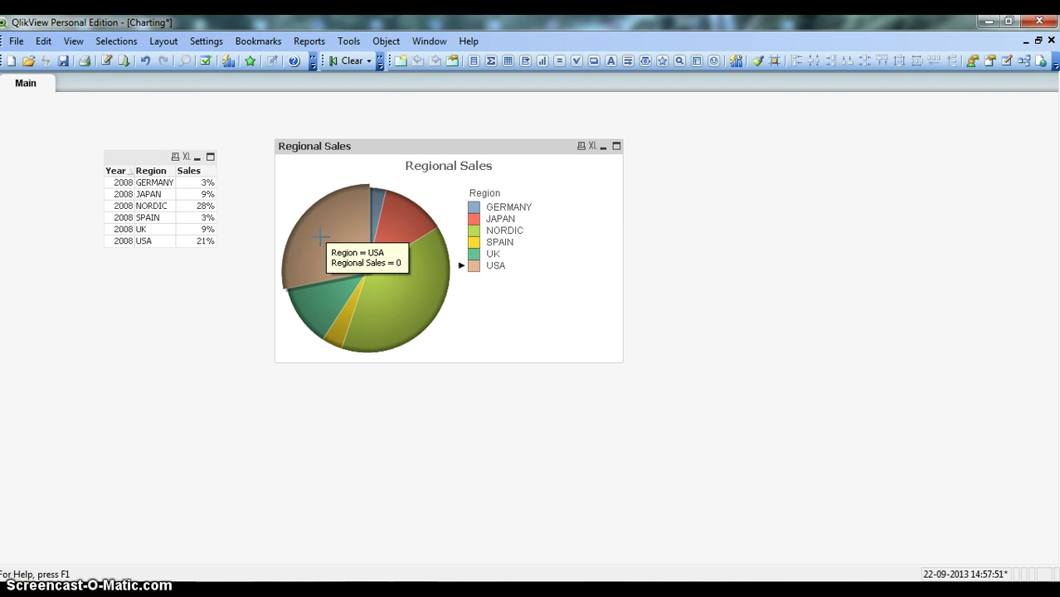
# - Set the sales number format to Integer with Show in Percent (%), so USA reads 21%
pyautogui.rightClick(424, 193)
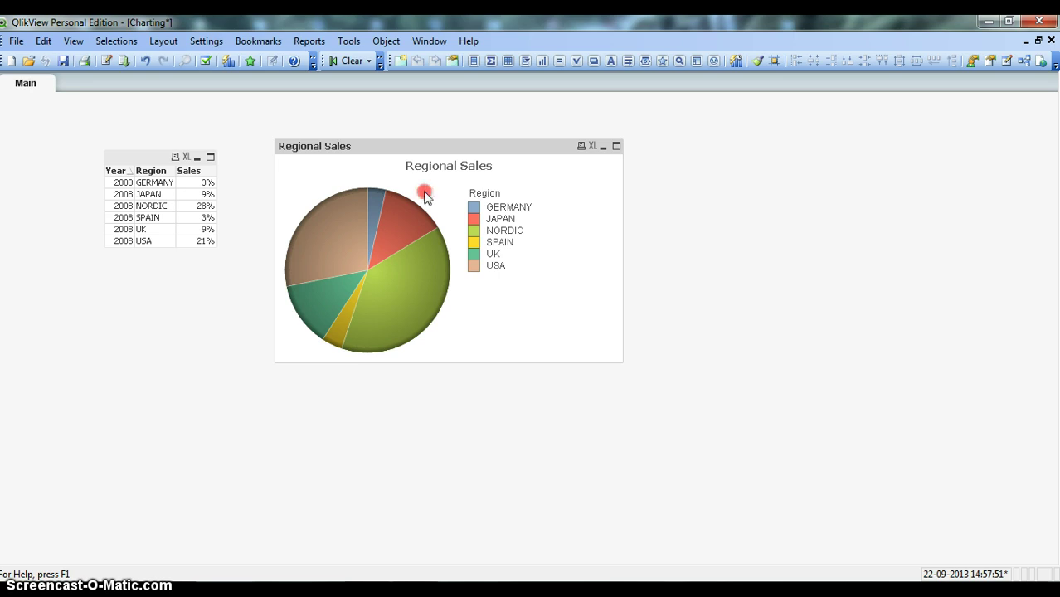
pyautogui.click(454, 203)
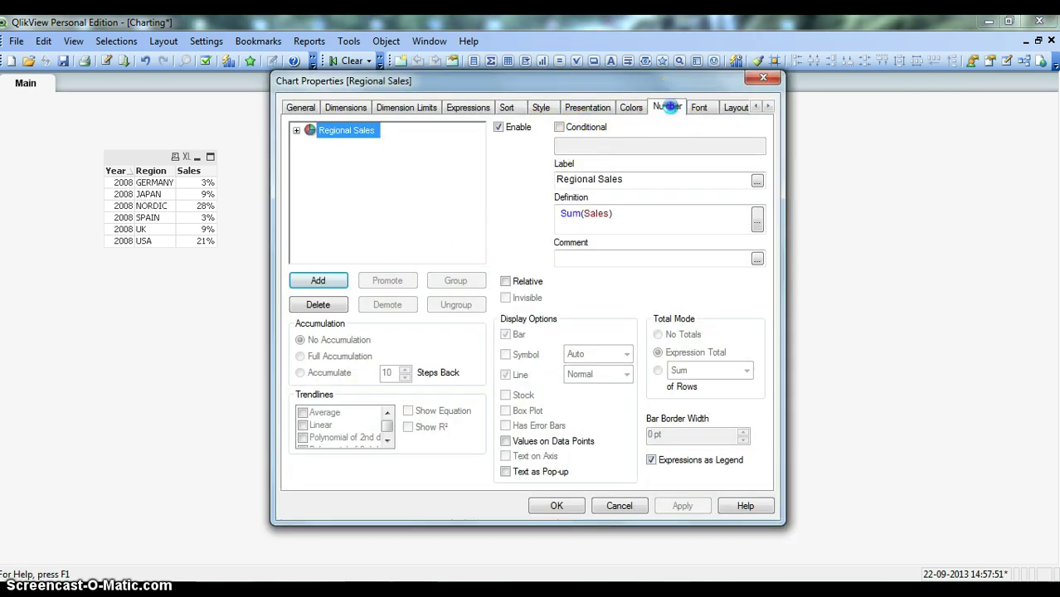
pyautogui.click(667, 107)
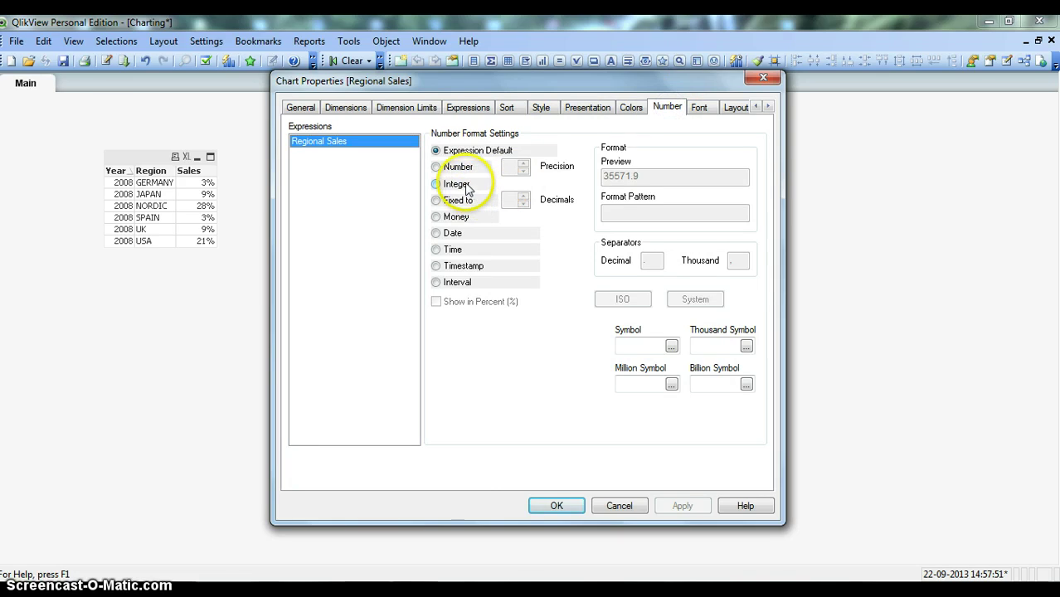
pyautogui.click(461, 184)
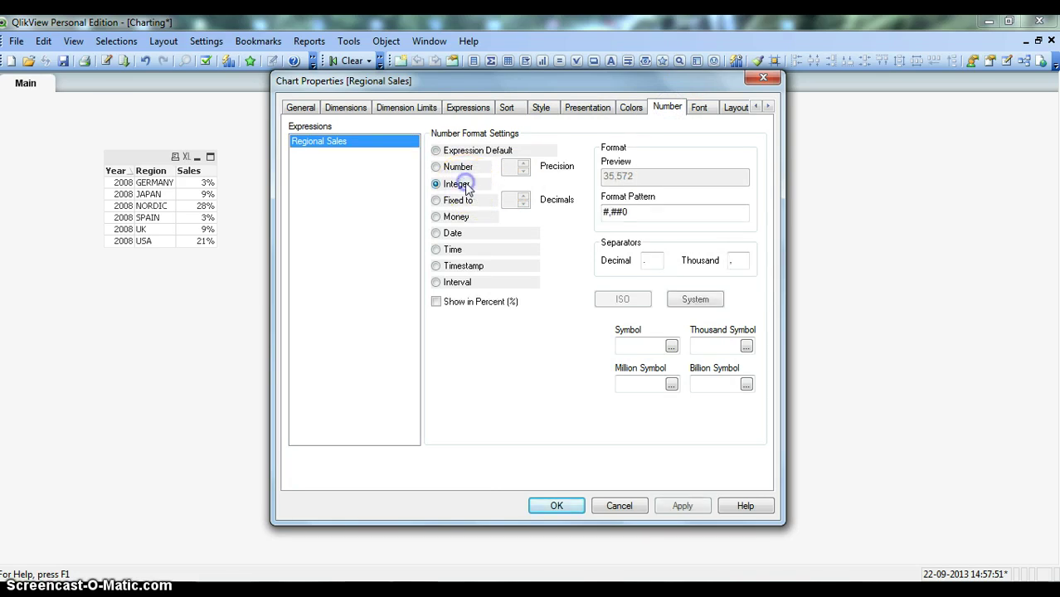
pyautogui.click(481, 302)
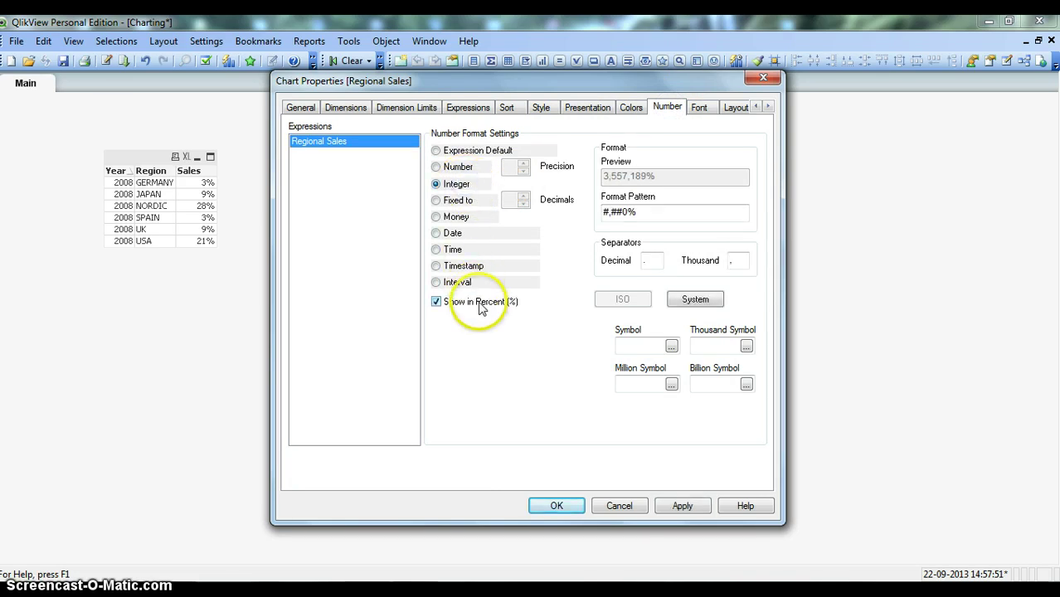
pyautogui.click(683, 506)
pyautogui.click(556, 506)
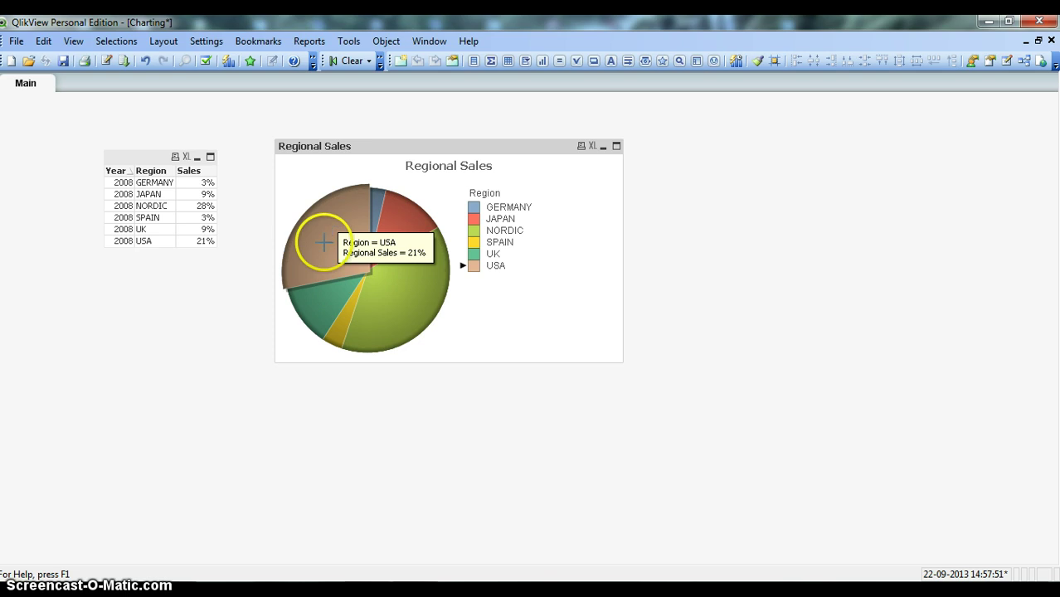
# - Read the USA (21%) and JAPAN (9%) slice values on the pie chart
pyautogui.moveTo(403, 211)
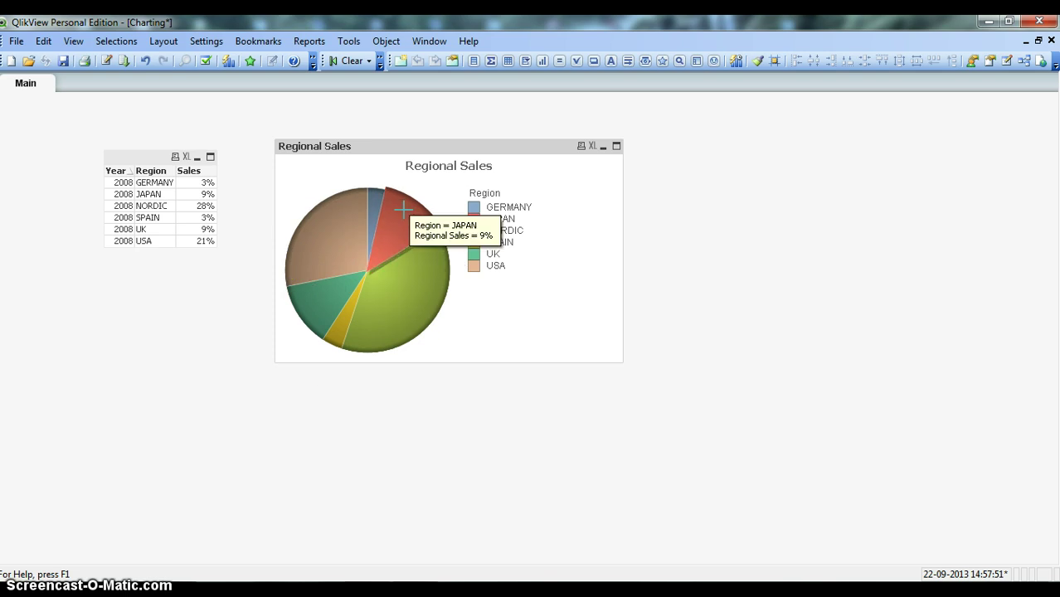
pyautogui.click(503, 301)
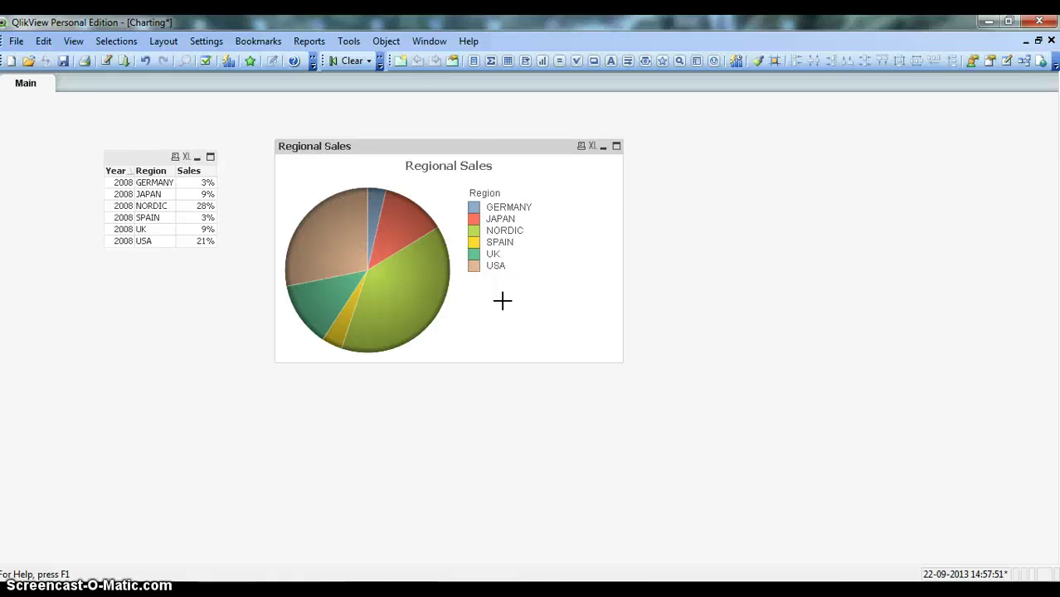
pyautogui.click(471, 305)
# - In the chart's properties, apply the flat ring look from the Style tab
pyautogui.rightClick(541, 233)
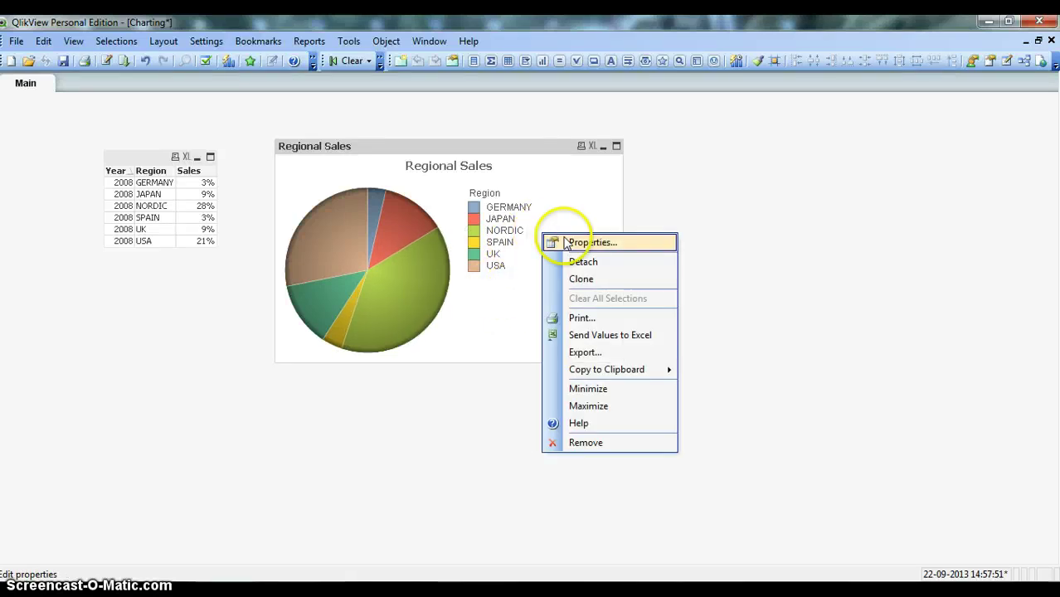
pyautogui.click(568, 243)
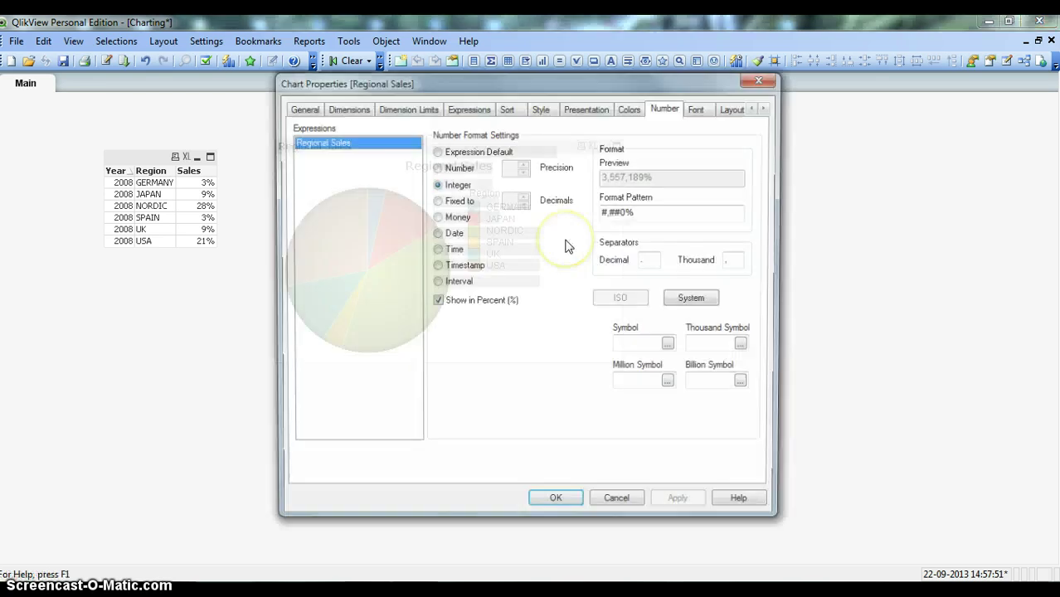
pyautogui.moveTo(532, 91); pyautogui.dragTo(743, 70)
pyautogui.click(781, 185)
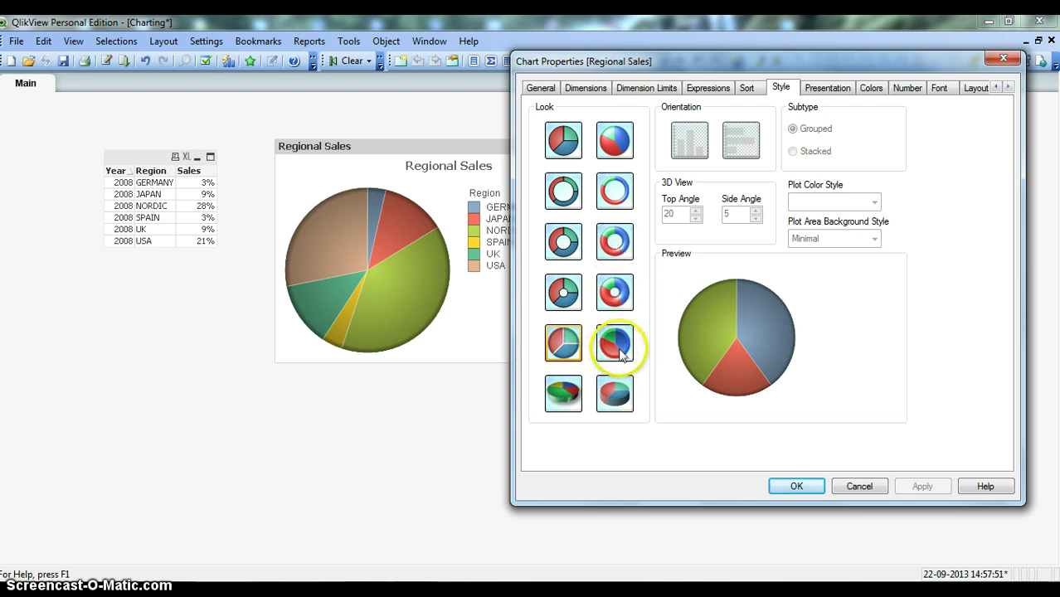
pyautogui.click(564, 191)
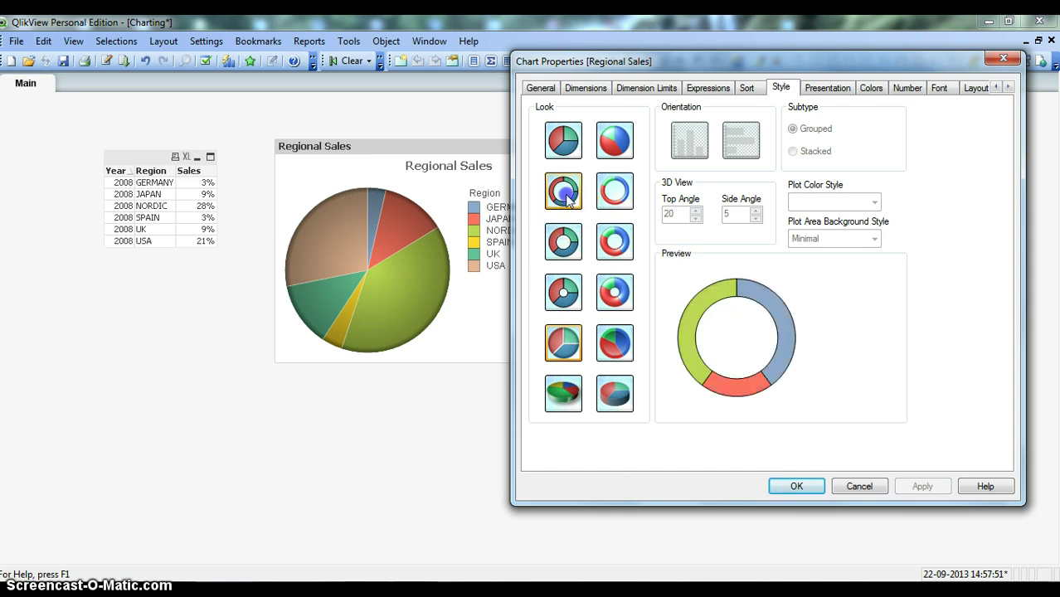
pyautogui.click(921, 486)
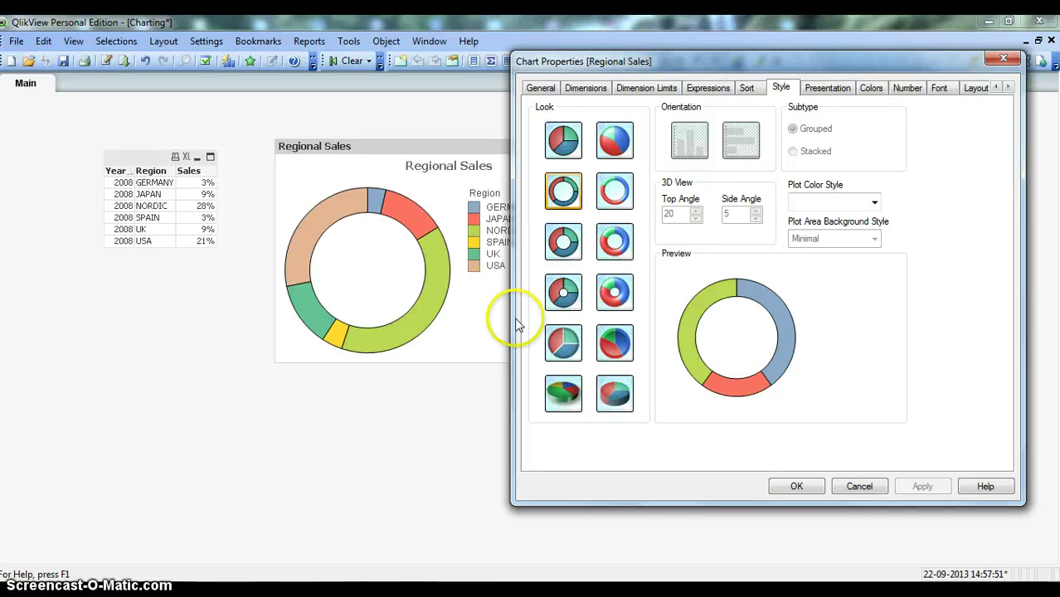
# - Switch to the 3D donut look, apply it, and move the dialog clear of the chart
pyautogui.click(620, 295)
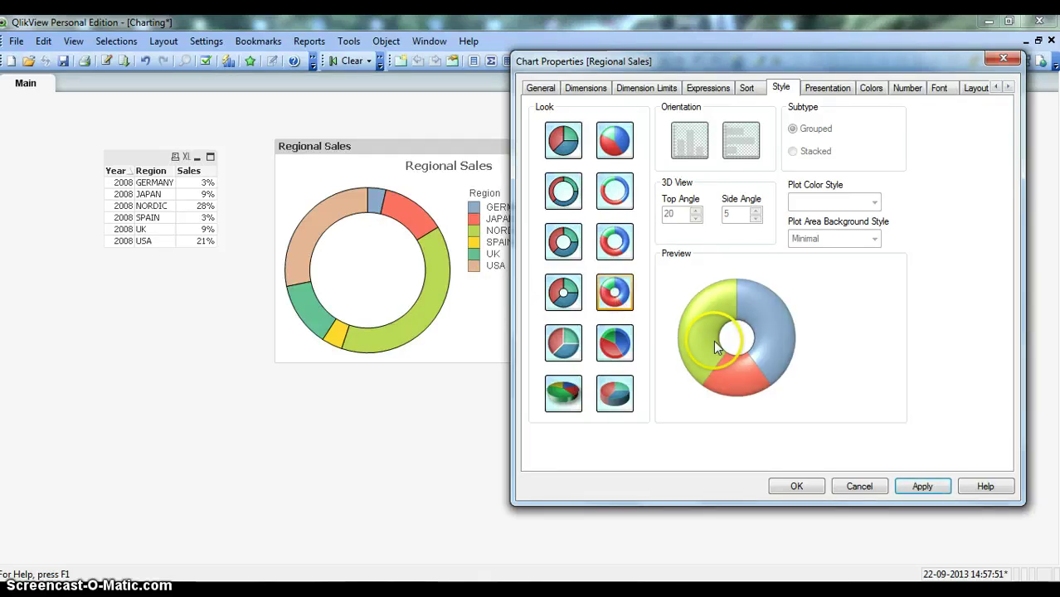
pyautogui.click(920, 488)
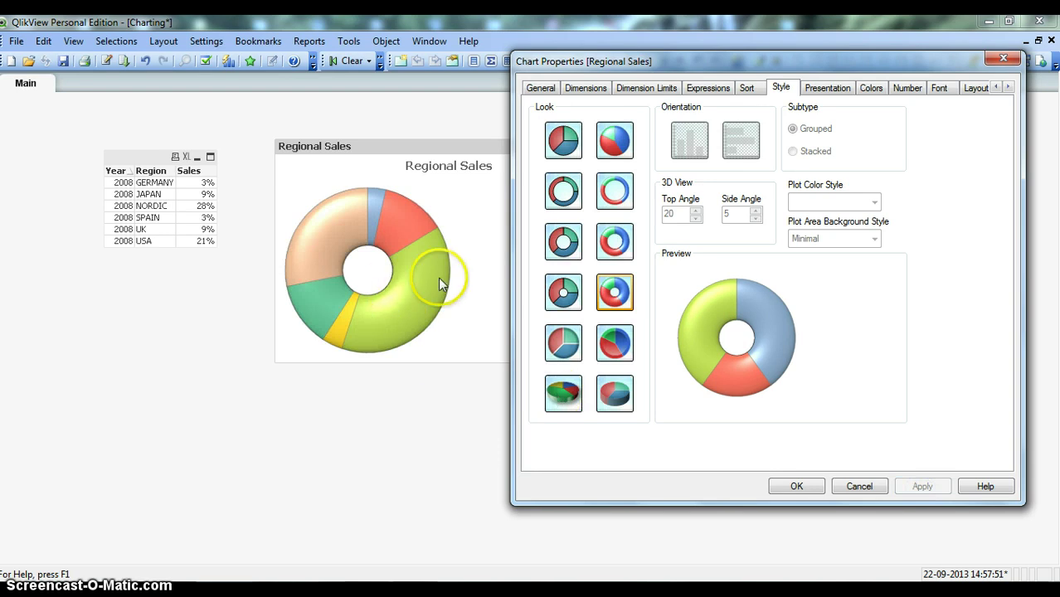
pyautogui.moveTo(556, 64); pyautogui.dragTo(458, 73)
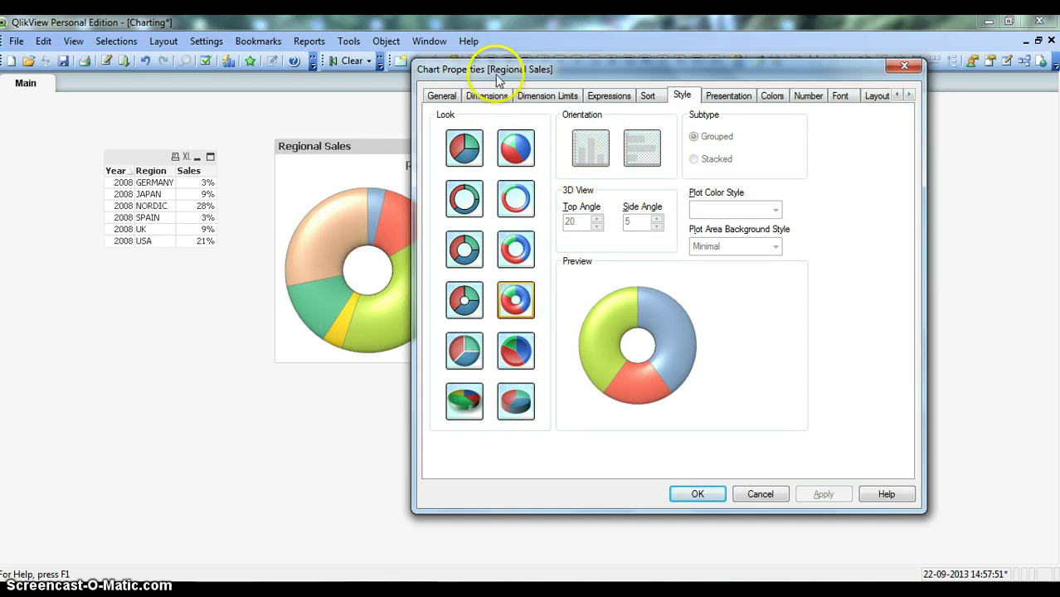
pyautogui.moveTo(496, 73); pyautogui.dragTo(661, 66)
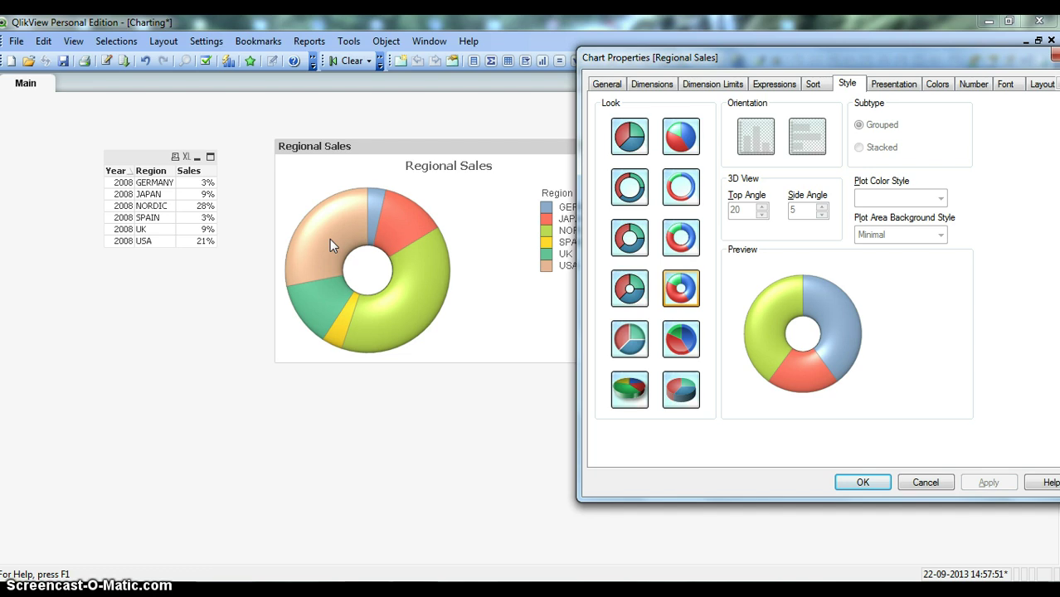
# - Tick Values on Data Points for Sum(Sales) so each slice shows its percentage
pyautogui.click(303, 209)
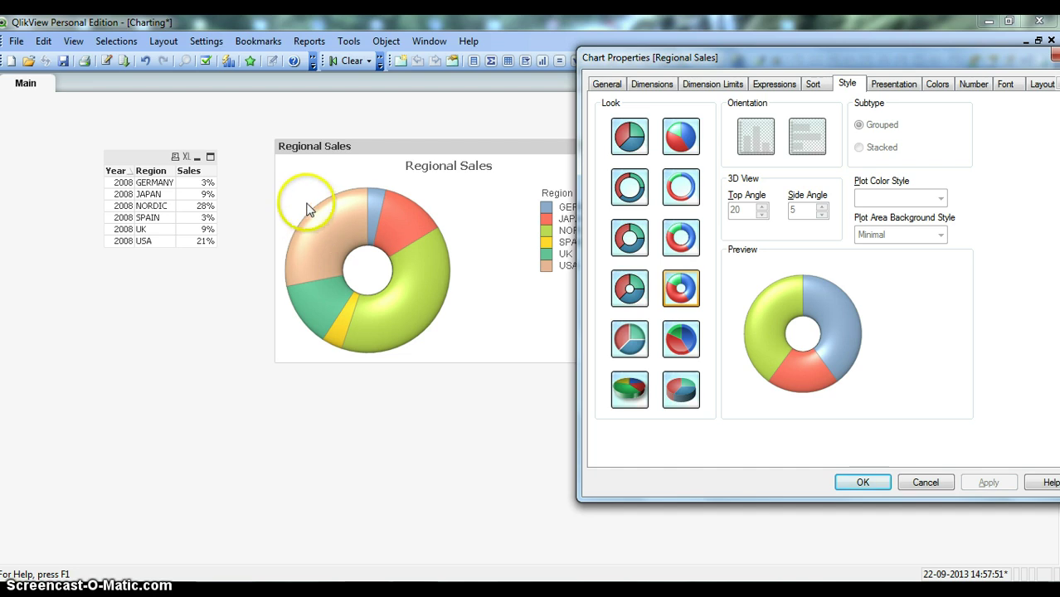
pyautogui.click(778, 86)
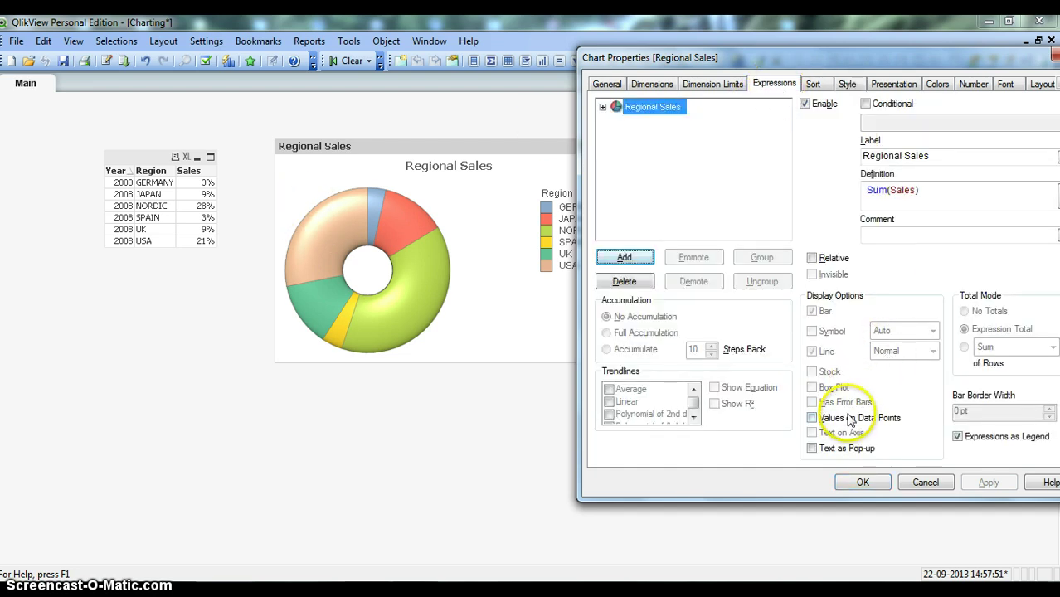
pyautogui.click(849, 421)
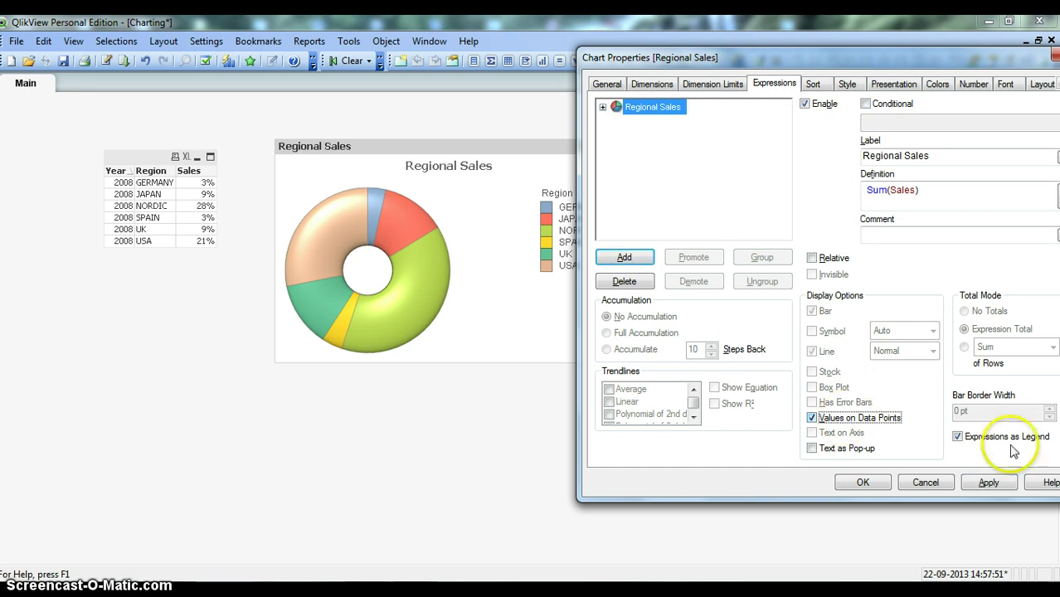
pyautogui.click(989, 484)
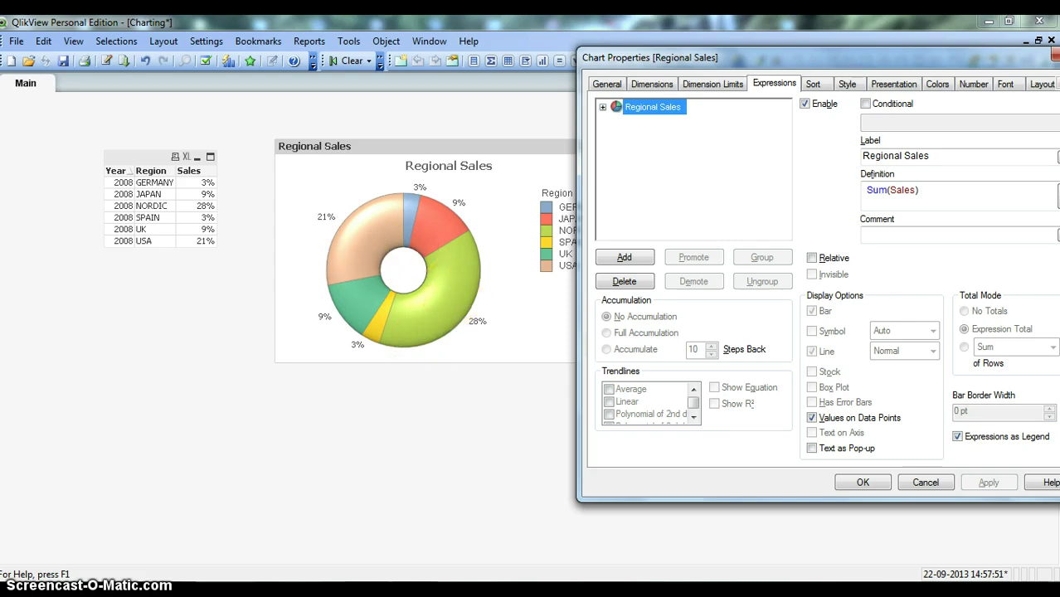
pyautogui.moveTo(720, 53); pyautogui.dragTo(485, 52)
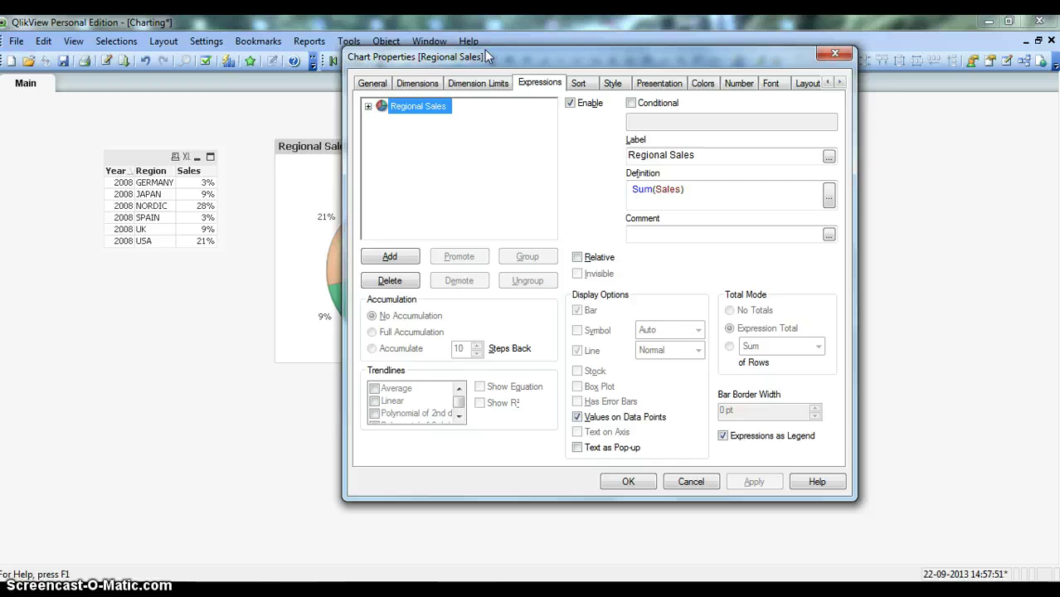
# - Switch to the Presentation tab to view the legend settings showing Region
pyautogui.click(666, 84)
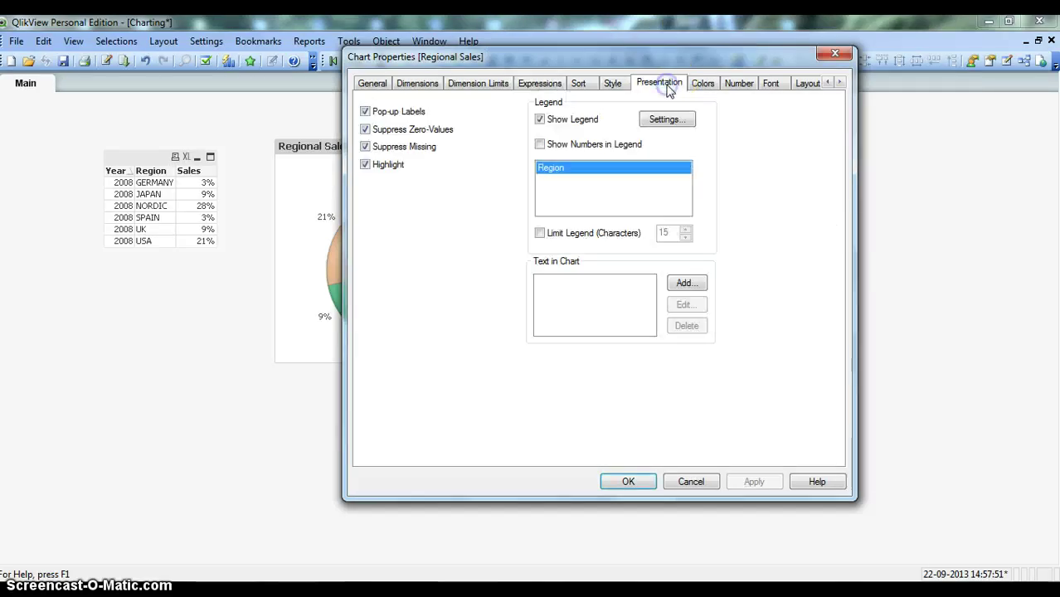